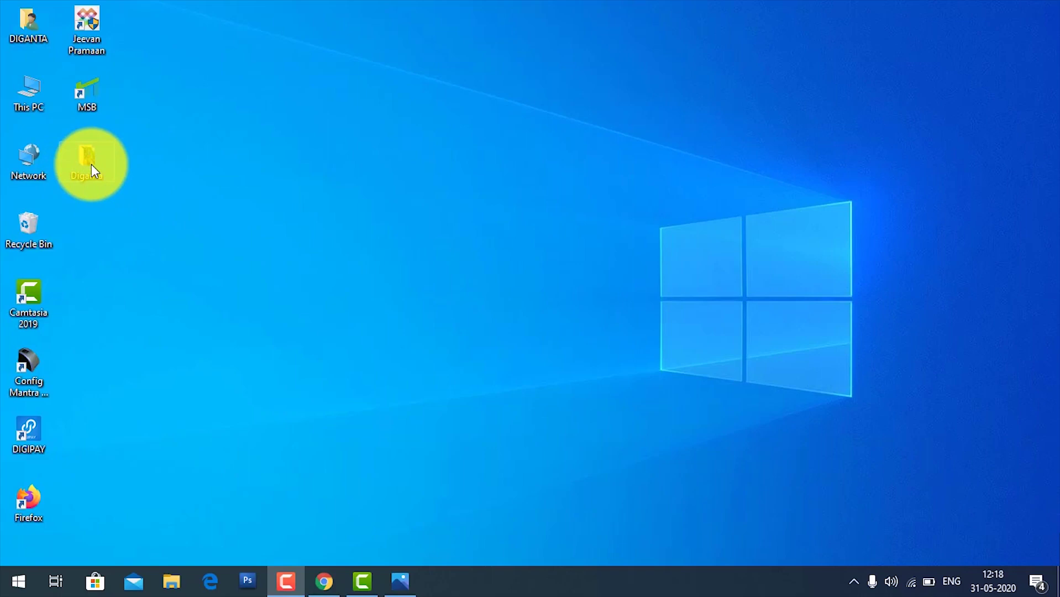
# - Give the desktop folder below the MSB shortcut the Hidden attribute, applying the change to the folder, its subfolders and files
pyautogui.rightClick(91, 164)
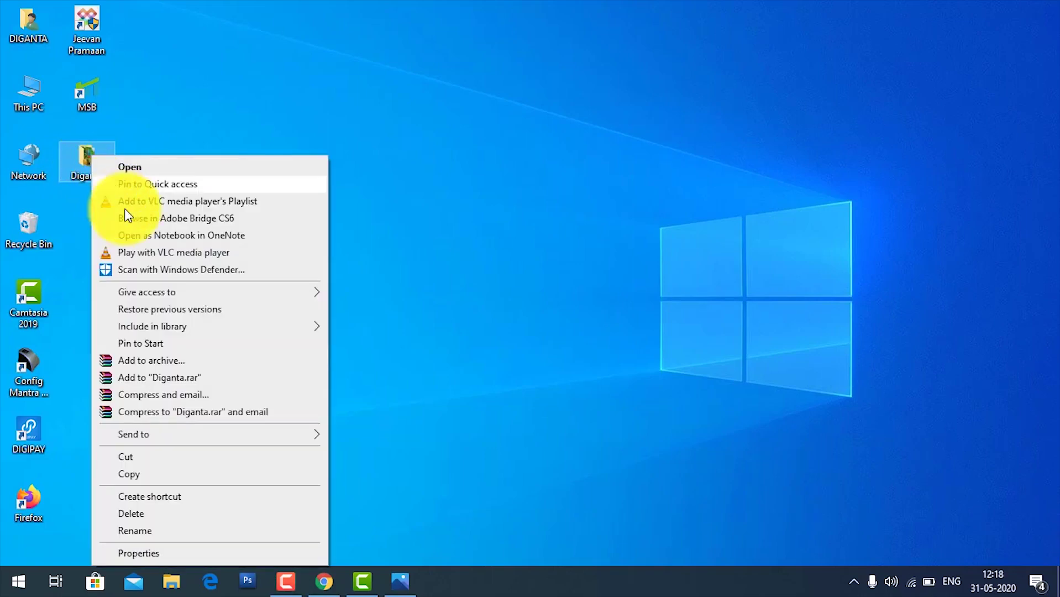
pyautogui.click(151, 556)
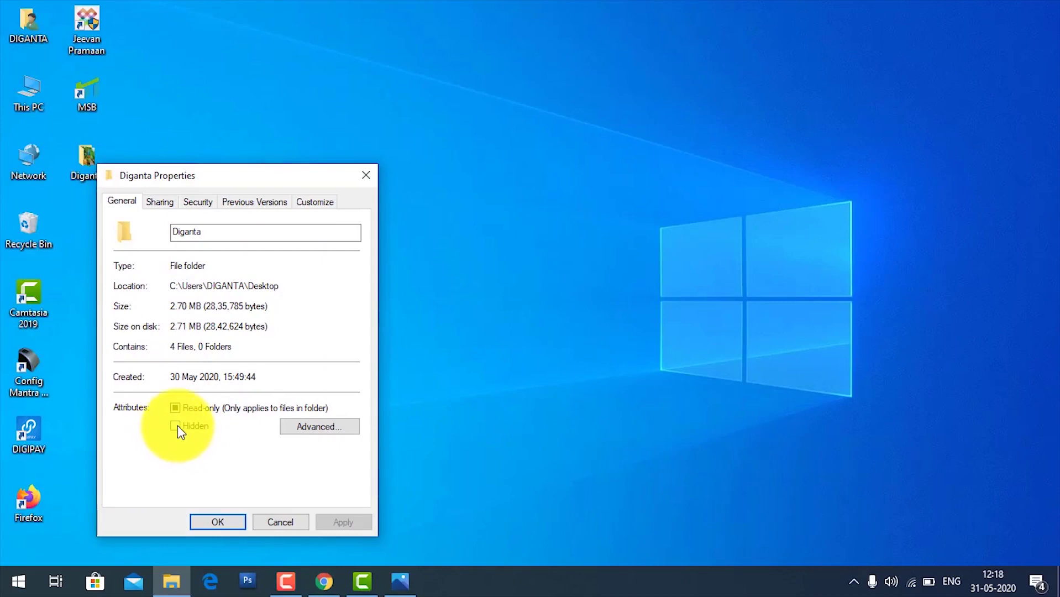
pyautogui.click(175, 425)
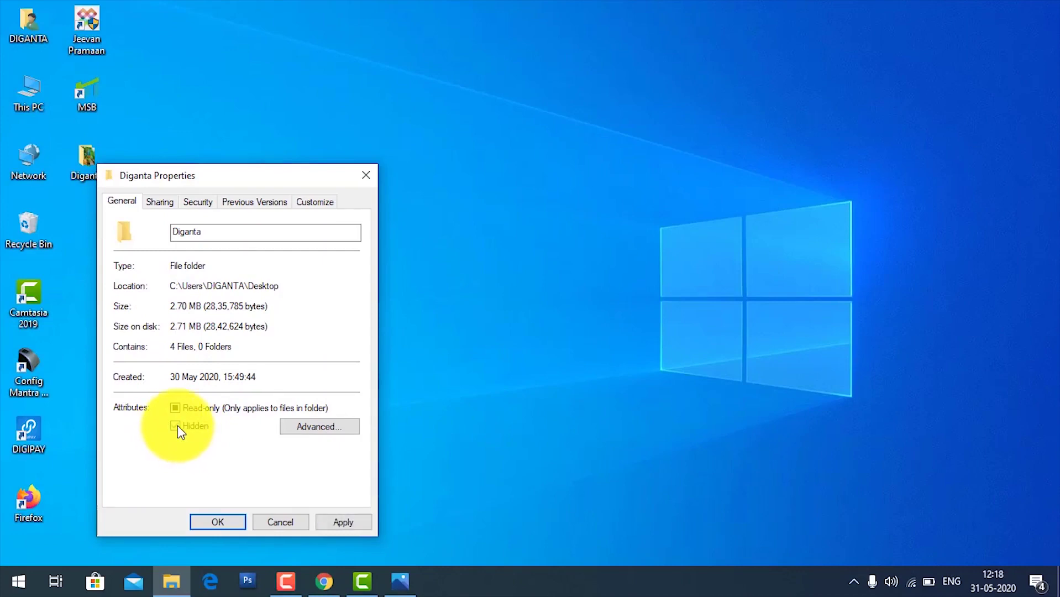
pyautogui.click(327, 524)
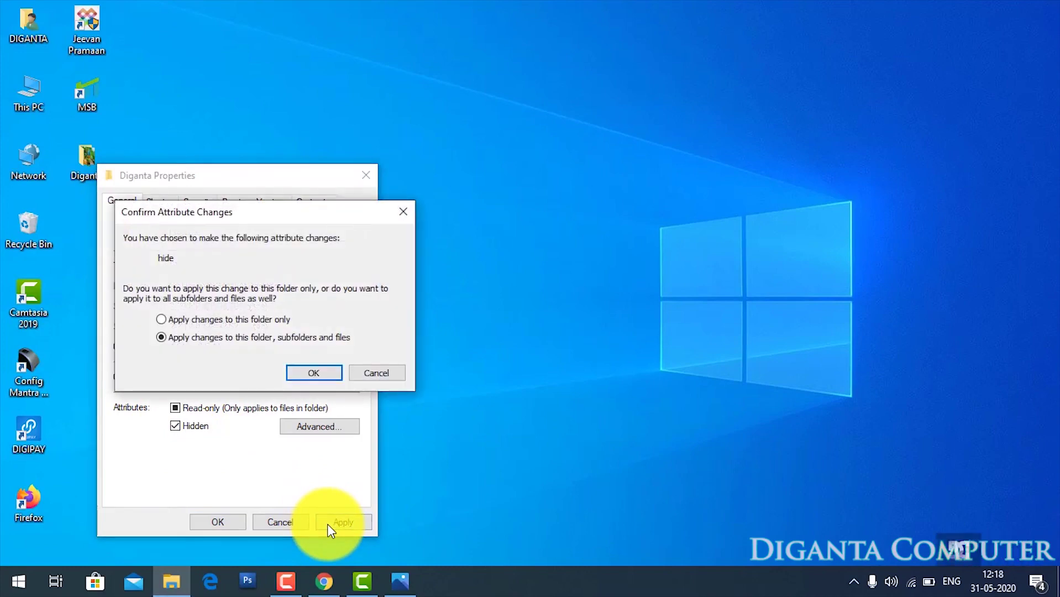
pyautogui.click(320, 373)
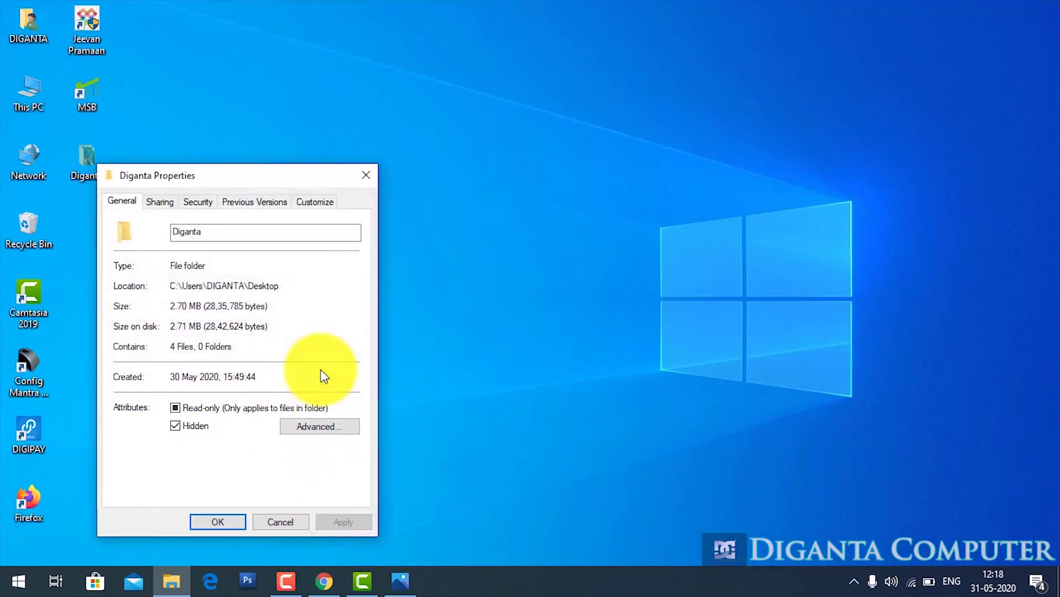
pyautogui.click(233, 523)
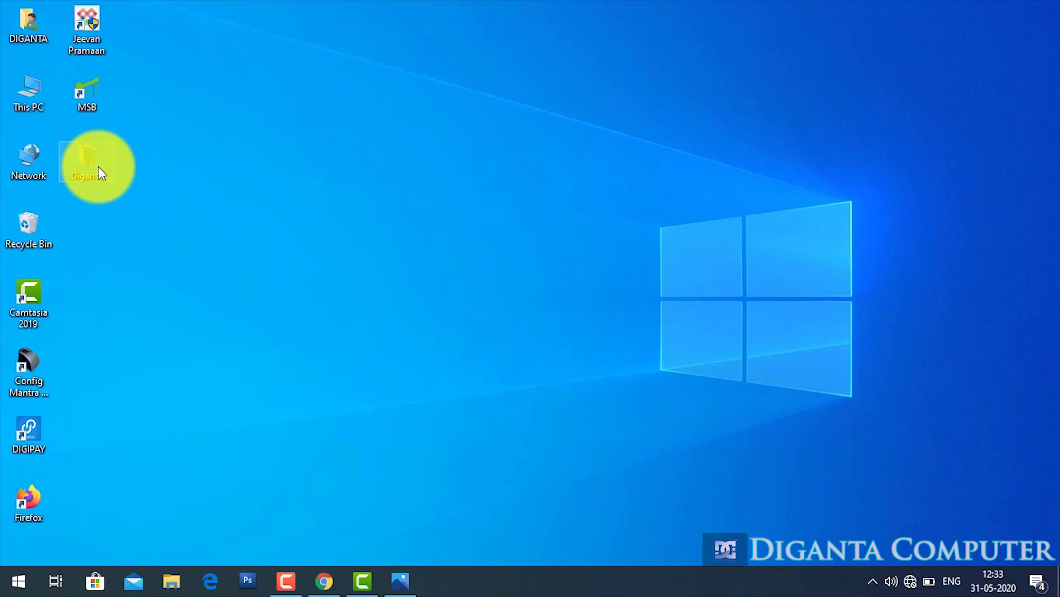
# - Set the folder view options to "Don't show hidden files, folders, or drives", apply the change, and close This PC
pyautogui.doubleClick(30, 95)
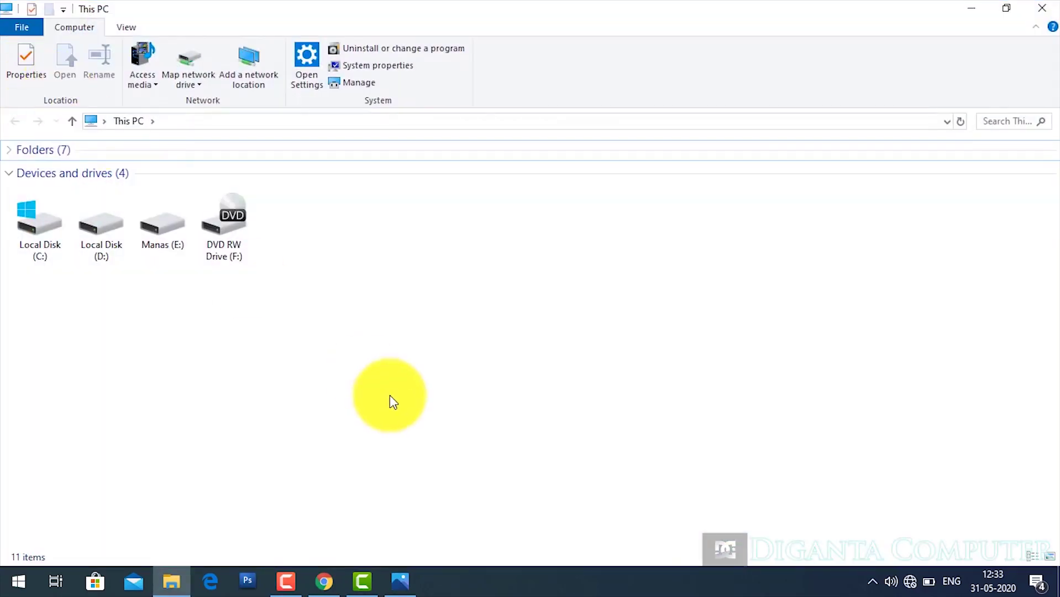
pyautogui.click(1007, 10)
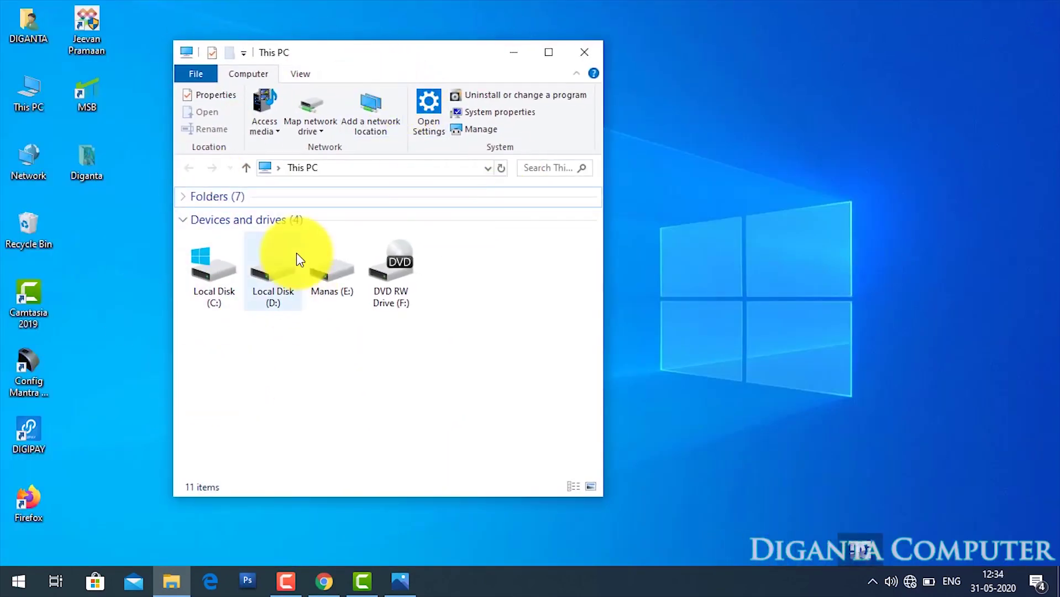
pyautogui.click(195, 73)
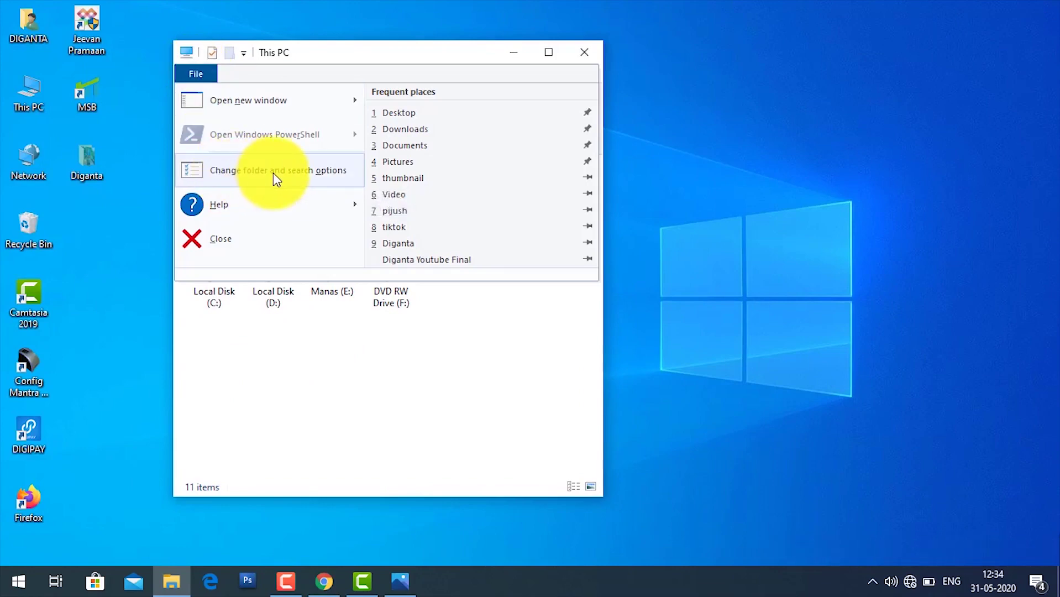
pyautogui.click(320, 178)
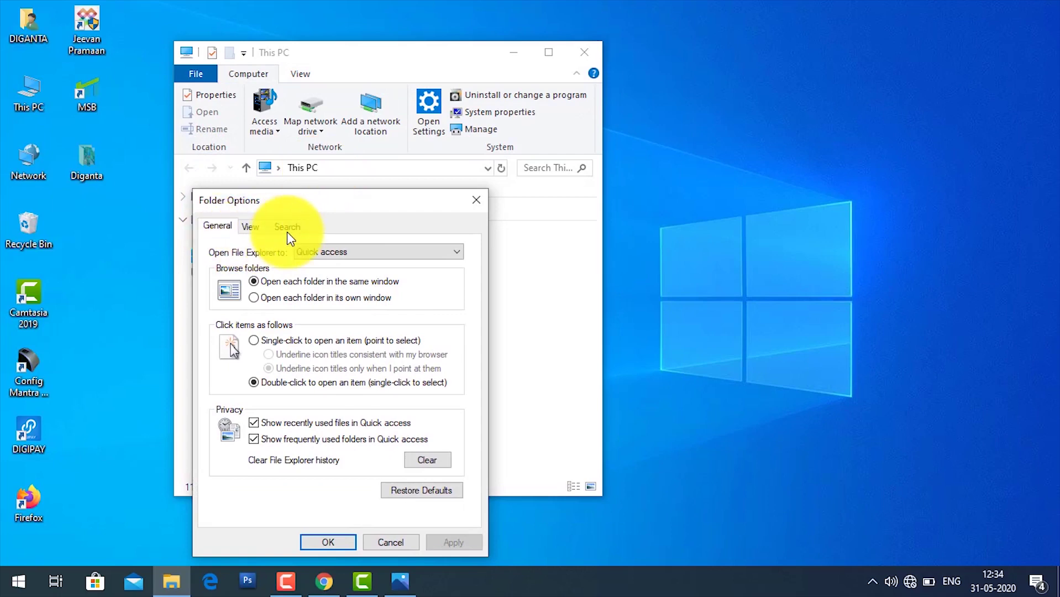
pyautogui.click(249, 226)
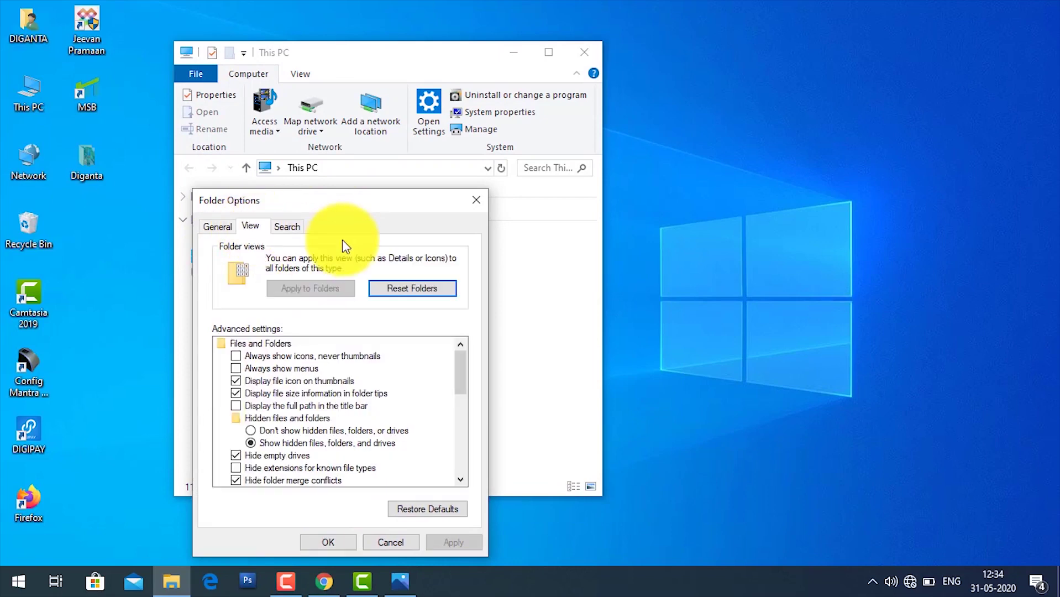
pyautogui.moveTo(330, 203); pyautogui.dragTo(335, 147)
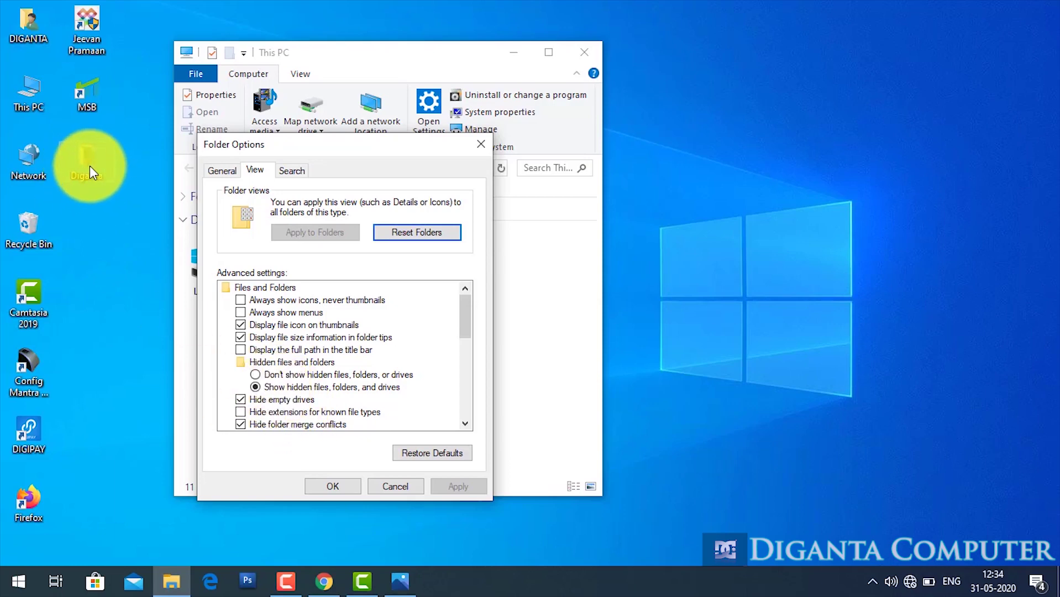
pyautogui.click(256, 374)
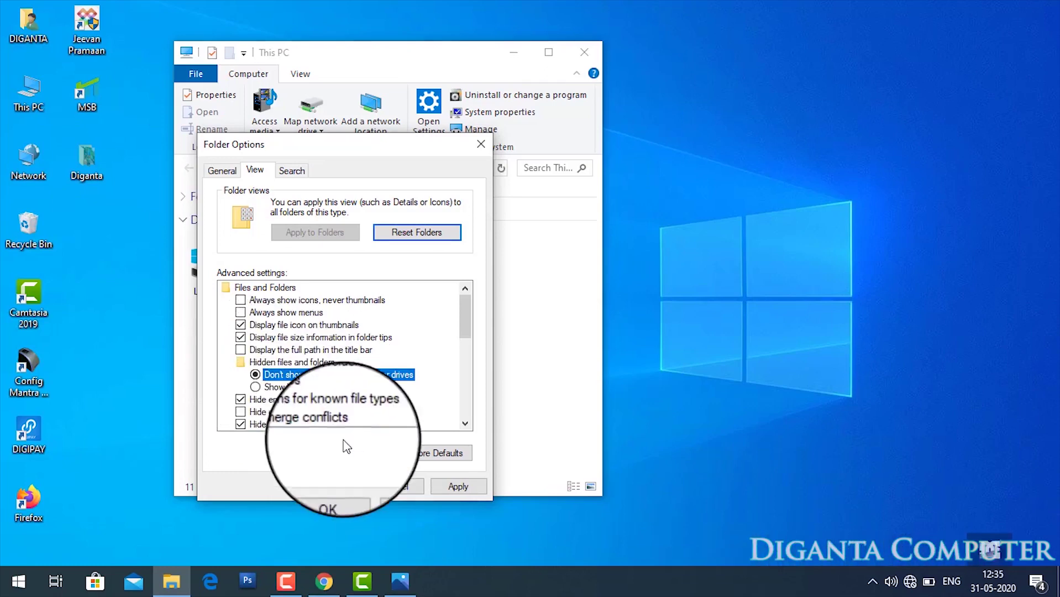
pyautogui.click(446, 487)
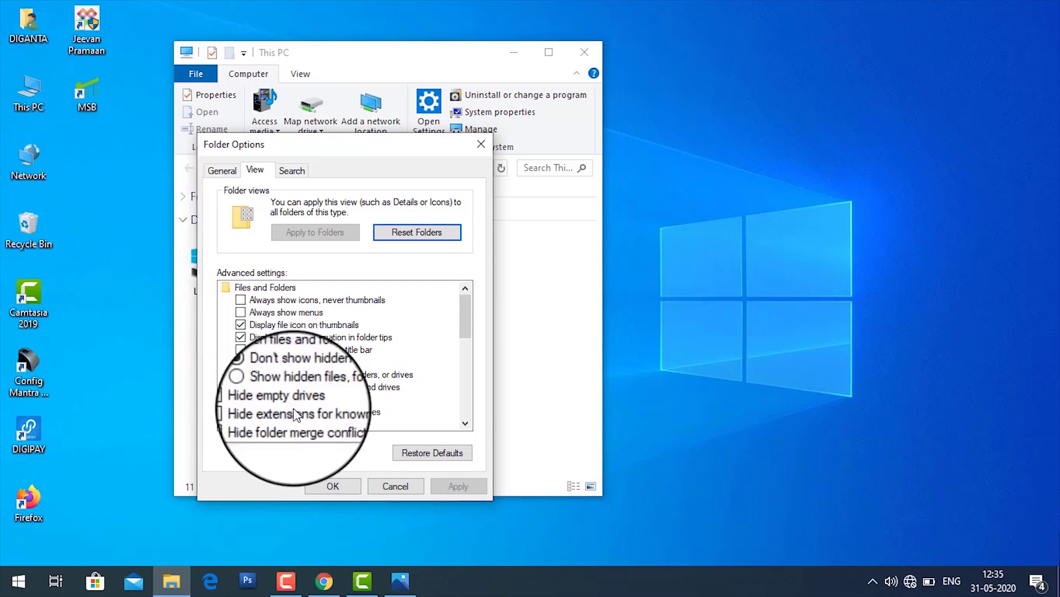
pyautogui.click(333, 487)
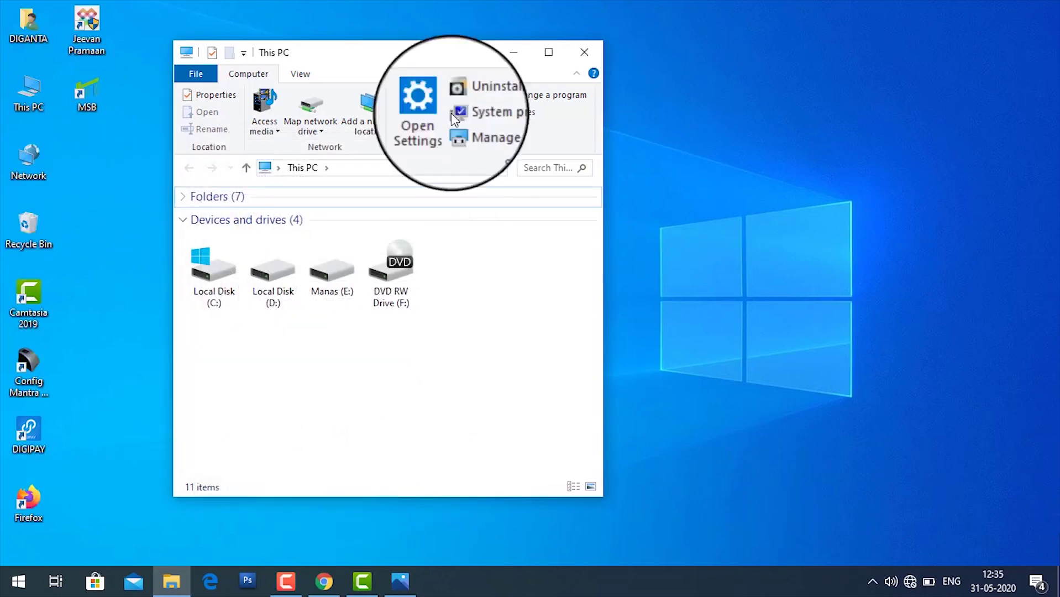
pyautogui.click(591, 51)
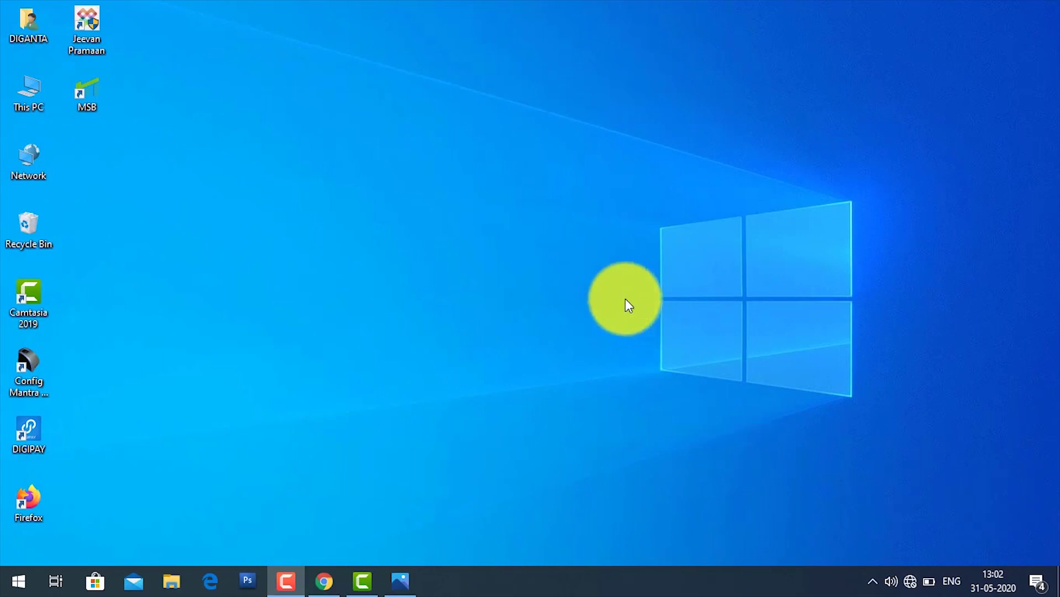
# - Set the folder view options to "Show hidden files, folders, and drives", apply the change, and close This PC
pyautogui.doubleClick(43, 94)
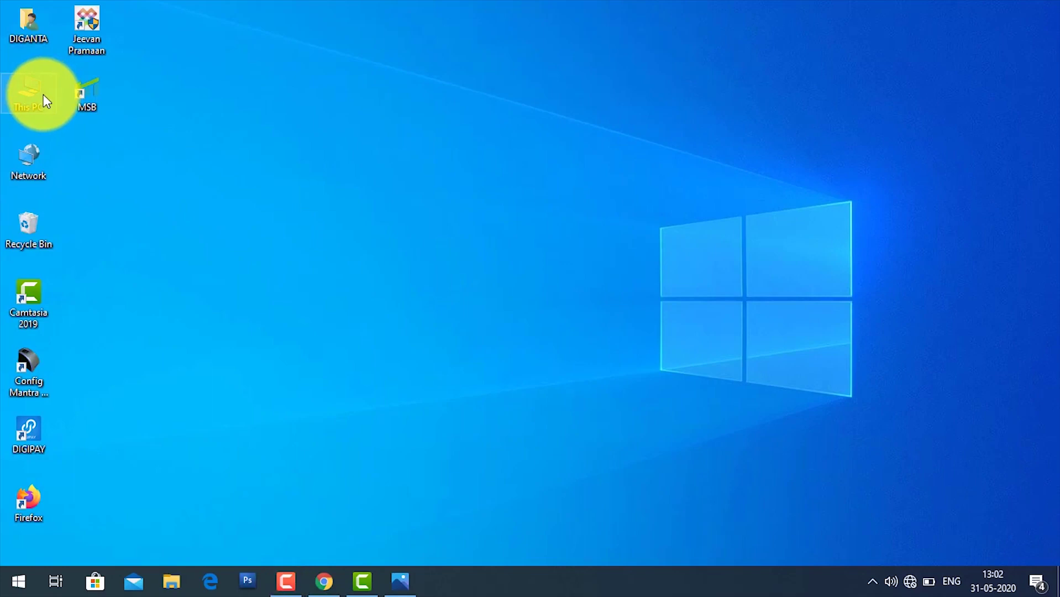
pyautogui.click(198, 78)
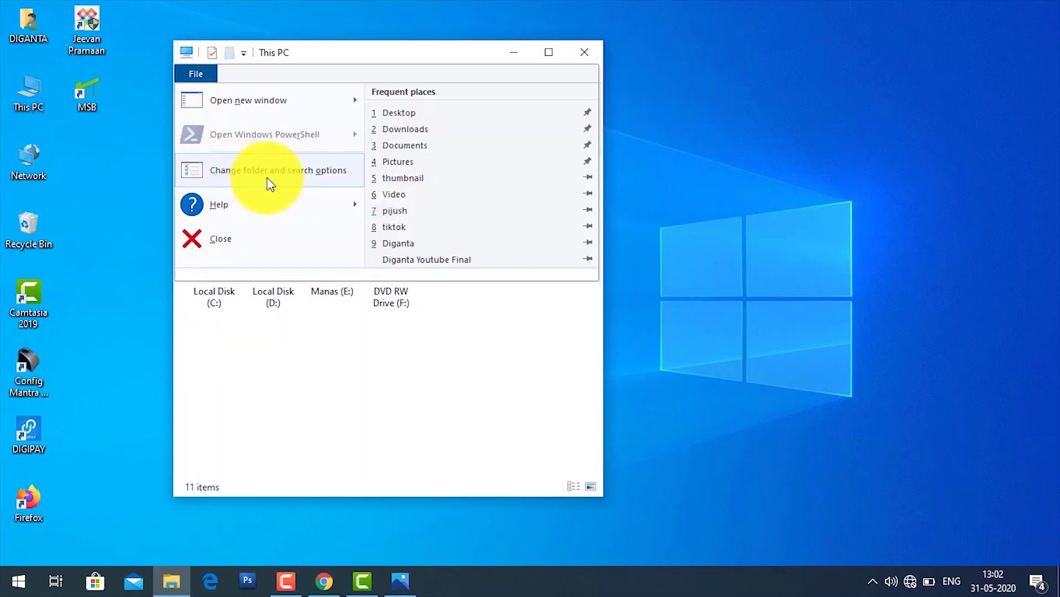
pyautogui.click(311, 171)
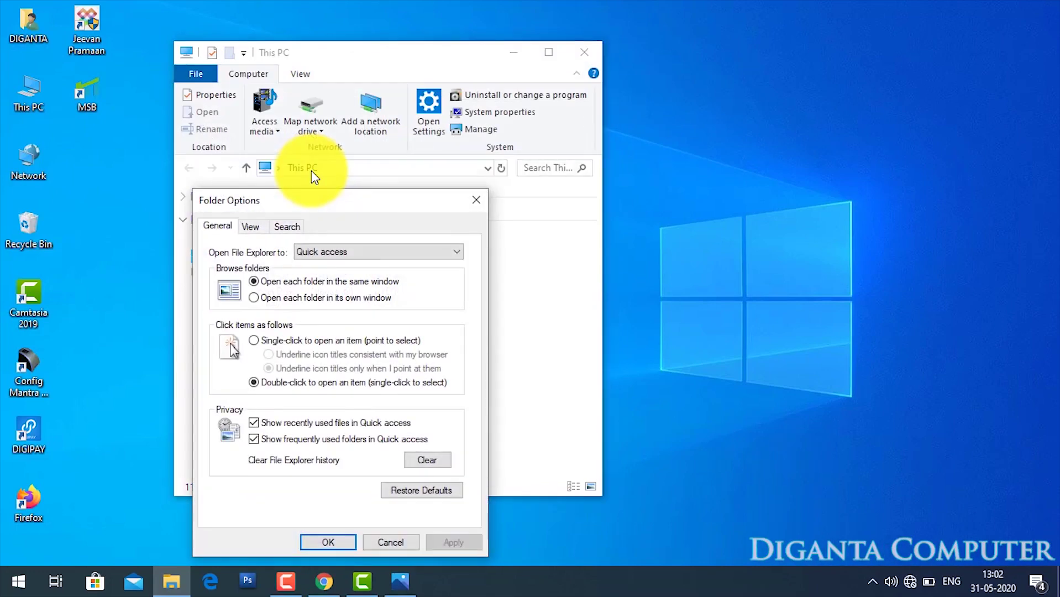
pyautogui.click(249, 228)
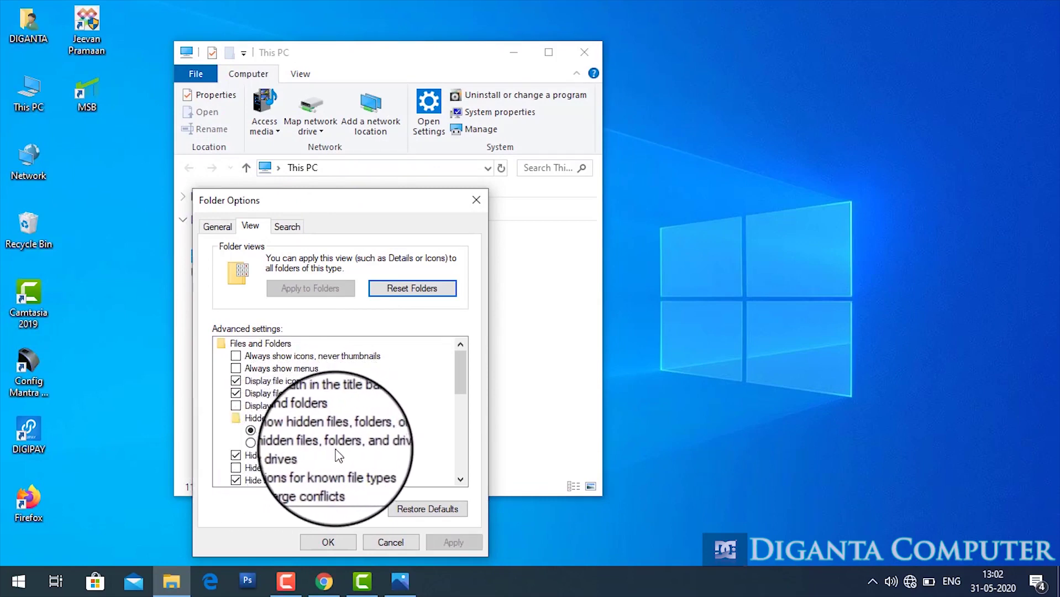
pyautogui.click(250, 443)
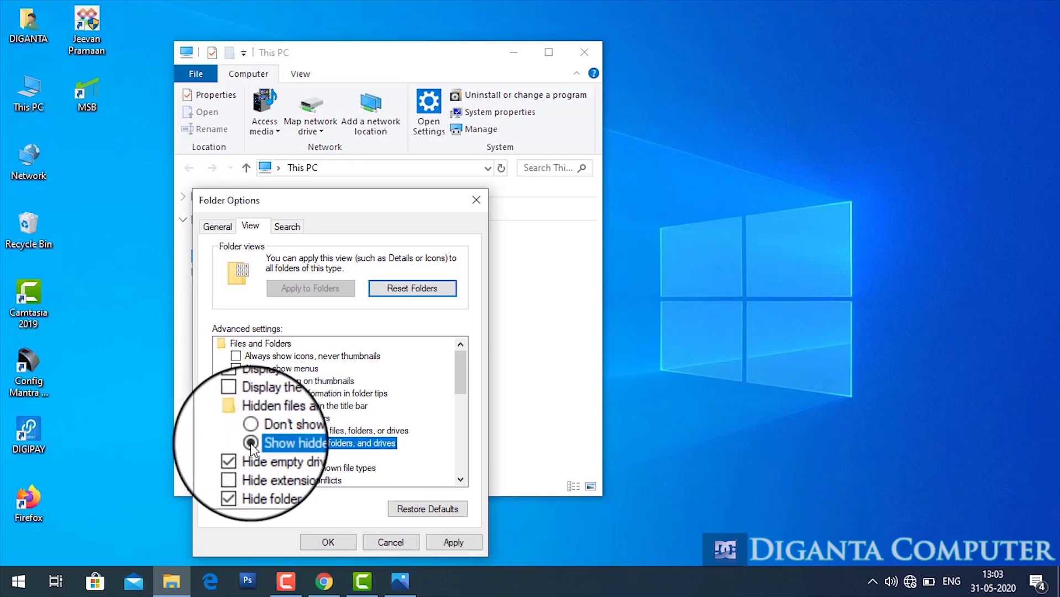
pyautogui.click(454, 543)
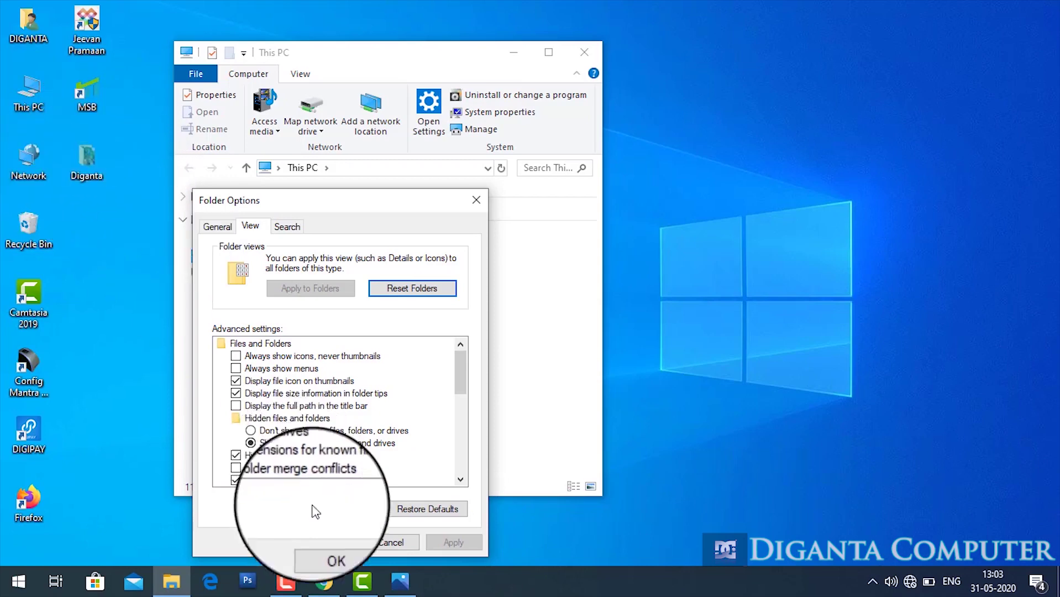
pyautogui.click(330, 543)
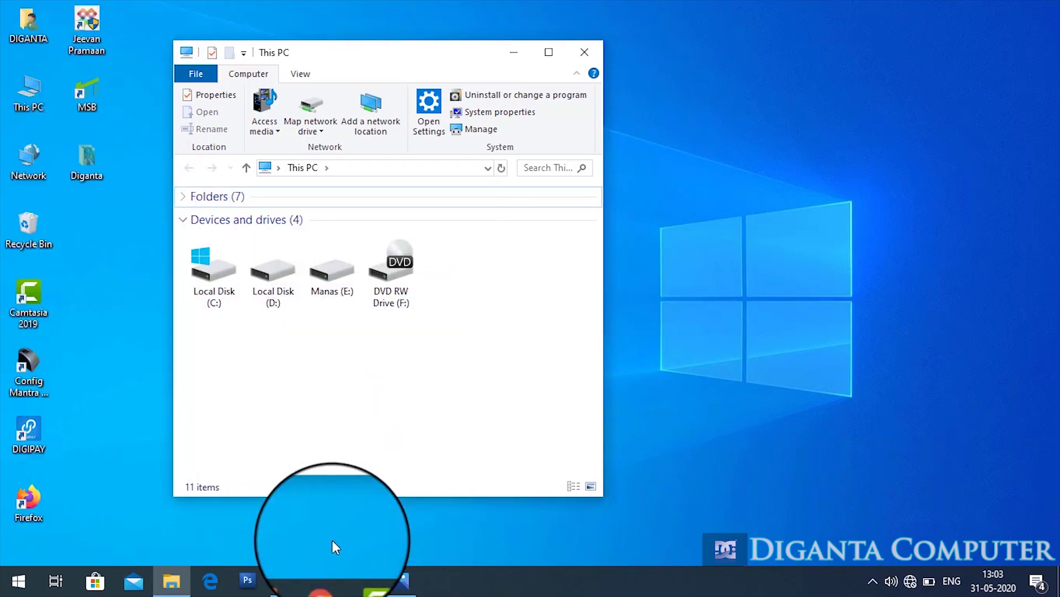
pyautogui.click(583, 51)
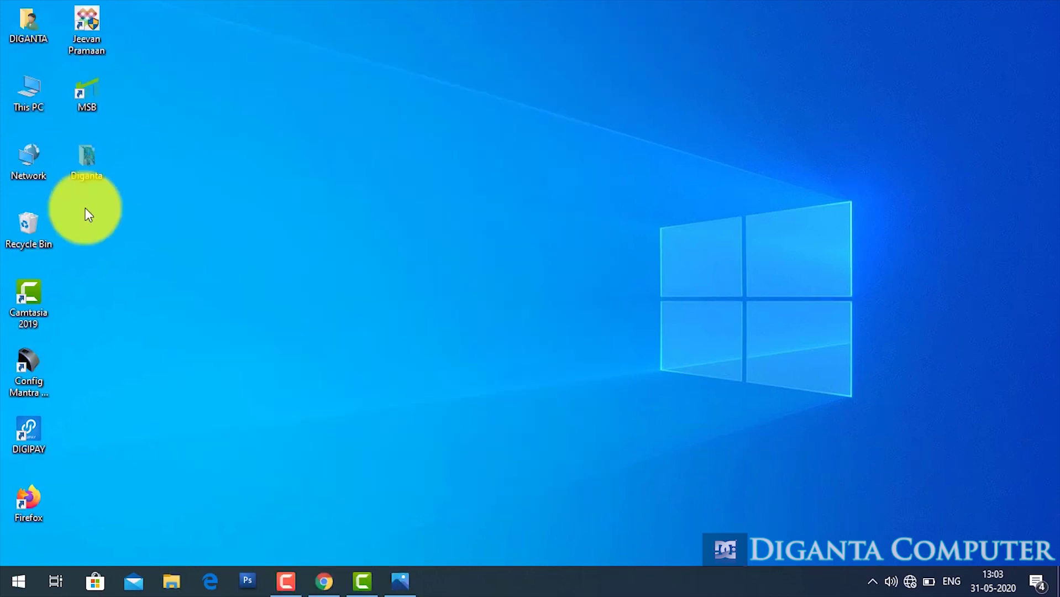
# - Remove the Hidden attribute from the desktop folder below the MSB shortcut, including its subfolders and files
pyautogui.rightClick(93, 171)
pyautogui.click(143, 550)
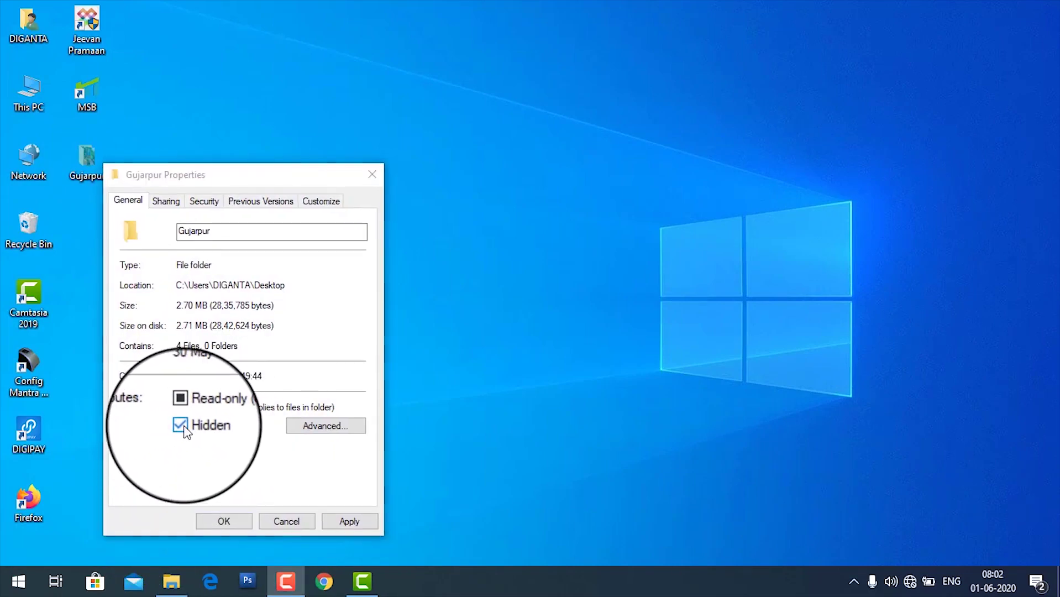
pyautogui.click(184, 428)
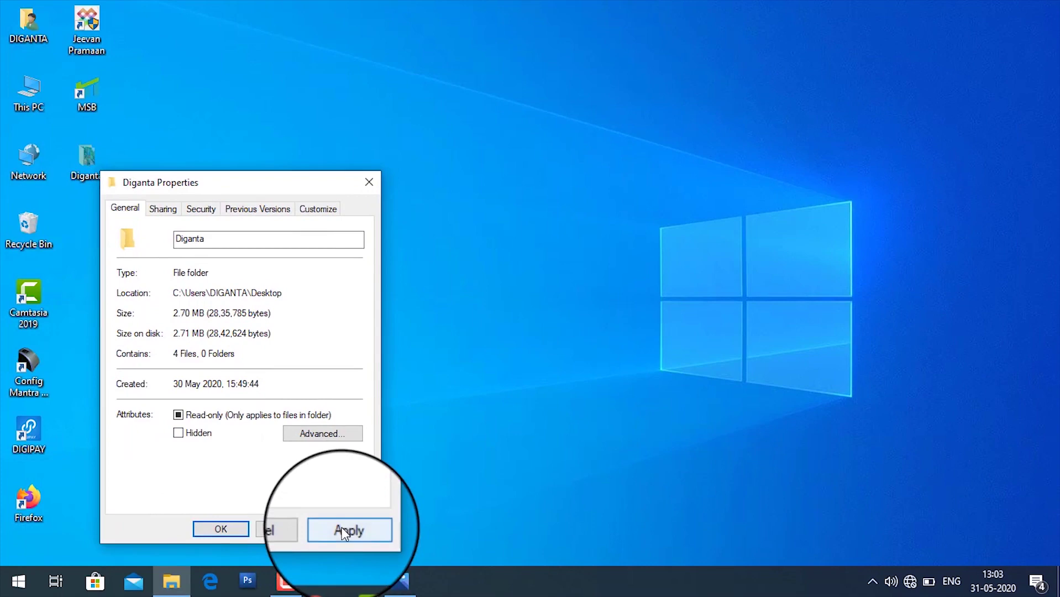
pyautogui.click(343, 530)
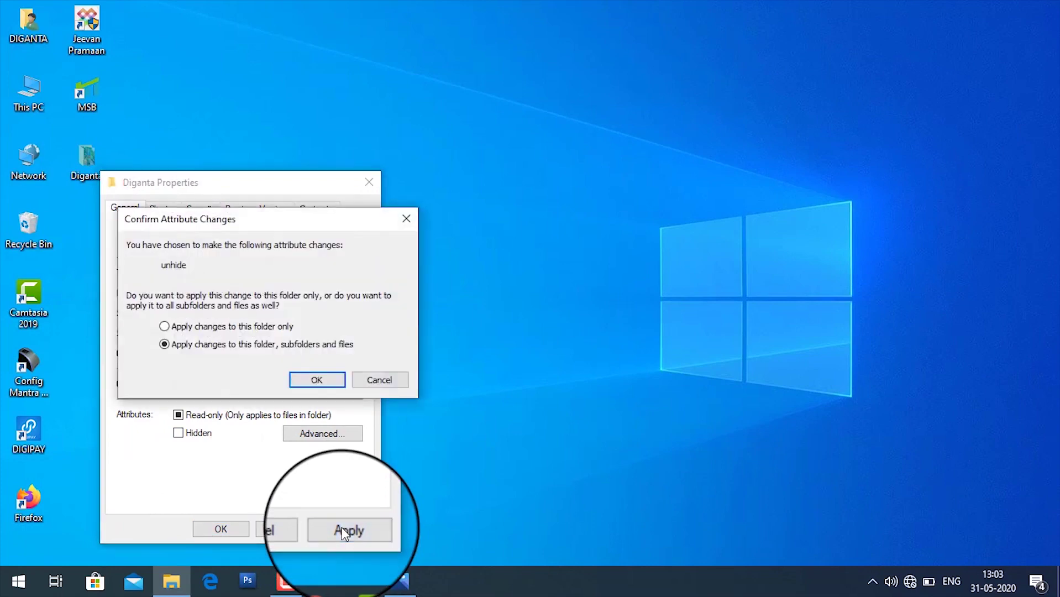
pyautogui.click(319, 380)
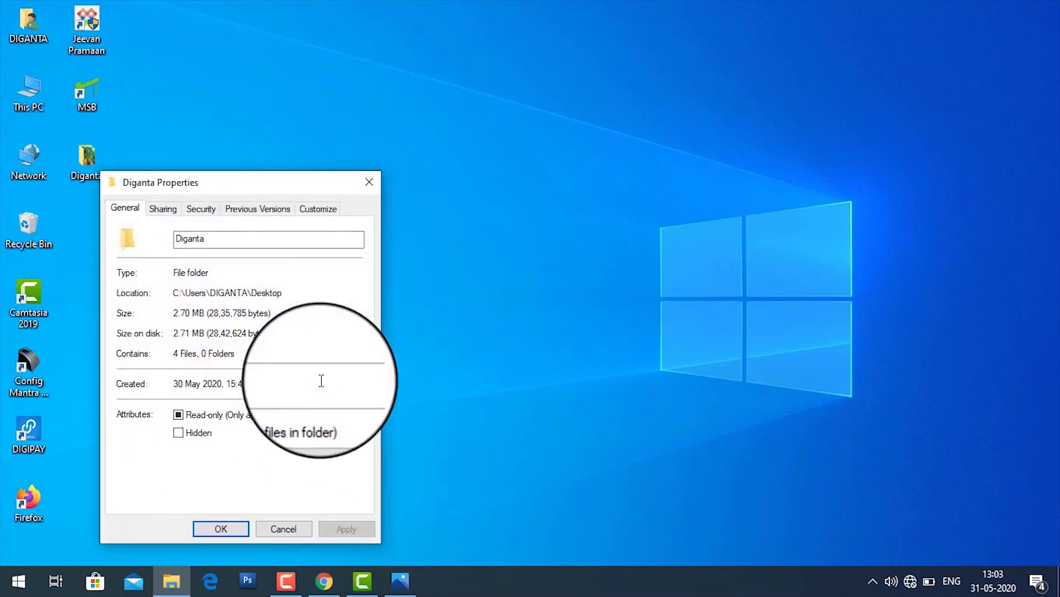
pyautogui.click(229, 528)
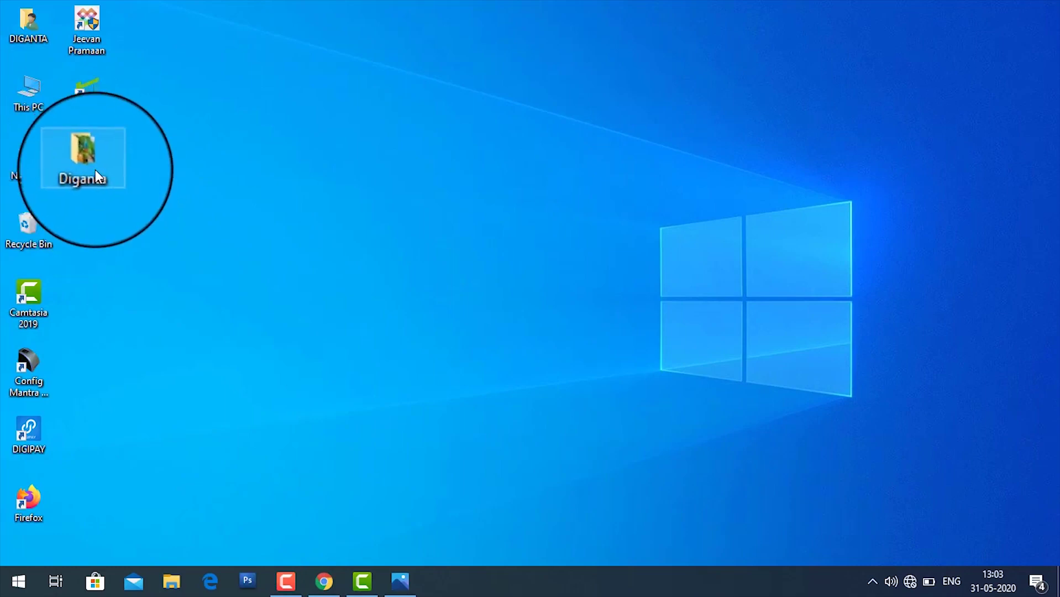
pyautogui.click(96, 172)
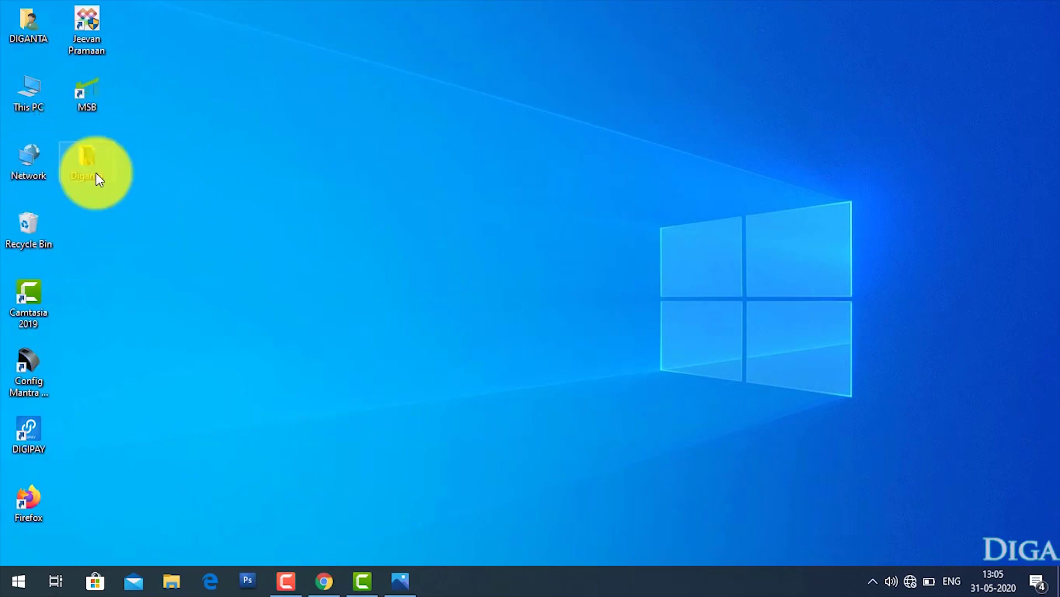